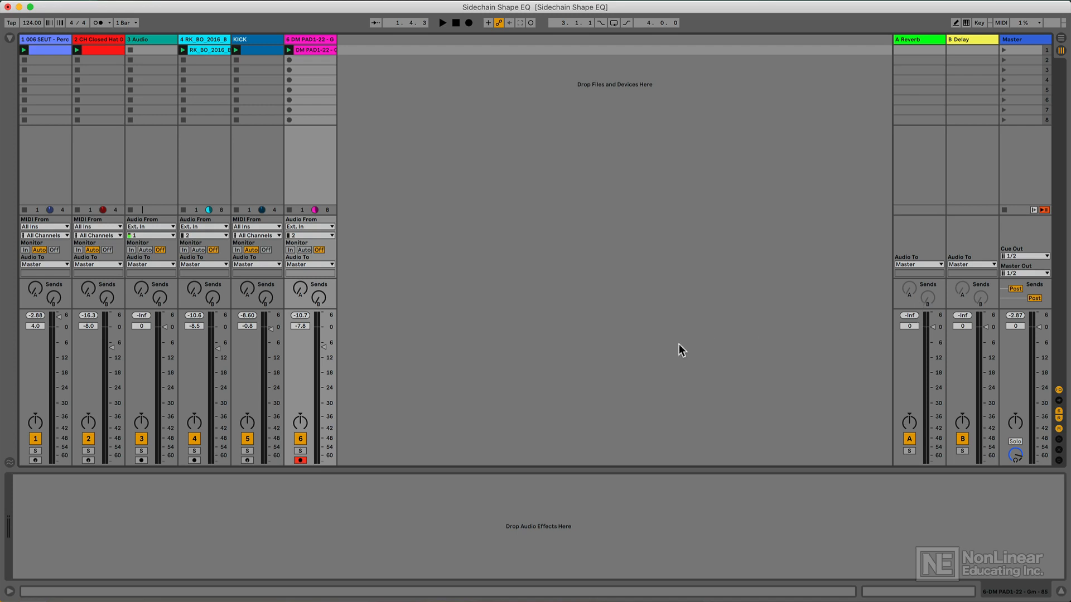
Play the set and audition the KICK track and the DM PAD track in solo, one at a time.
key("space")
left_click(251, 450)
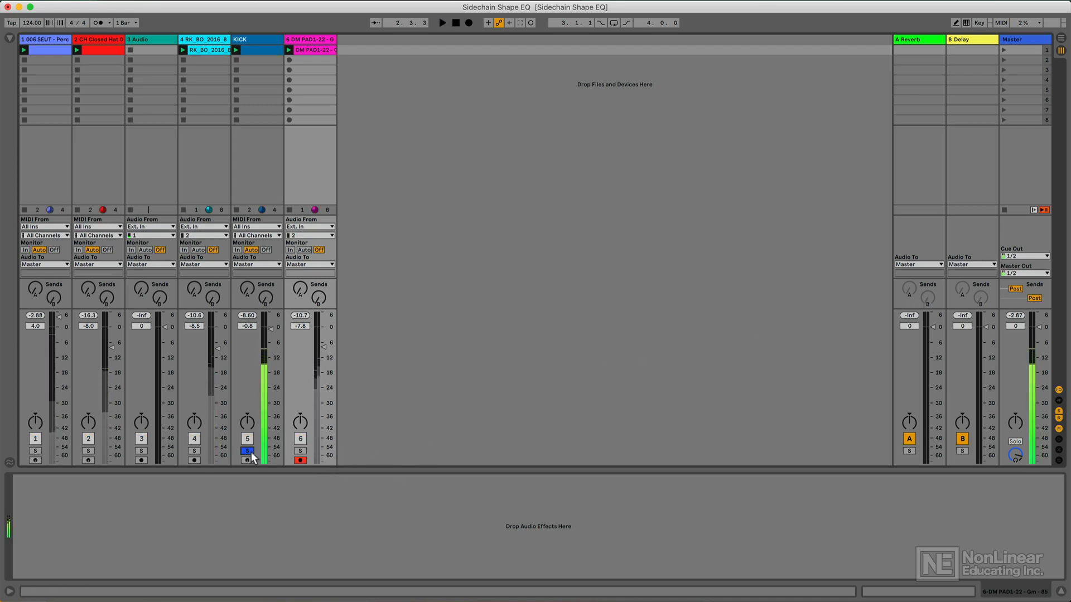
left_click(248, 450)
key("space")
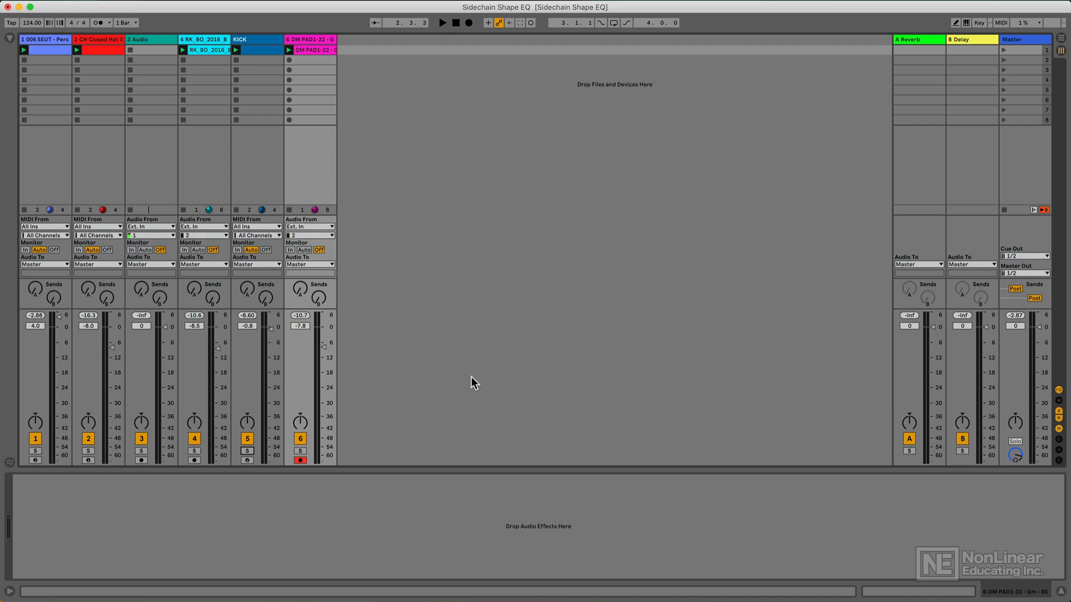
left_click(248, 450)
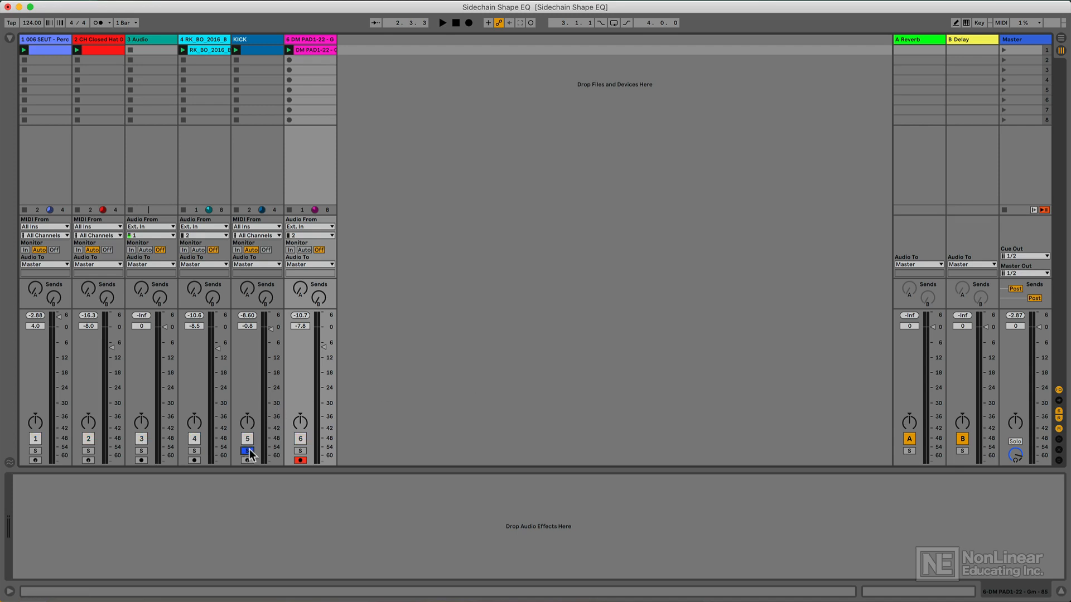
key("space")
left_click(248, 450)
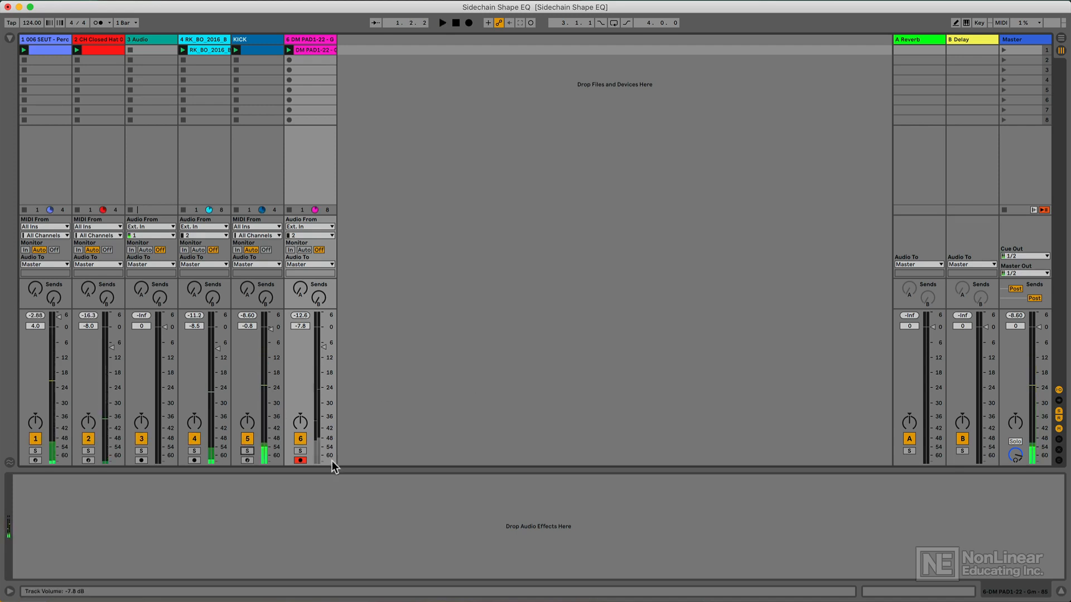
left_click(300, 450)
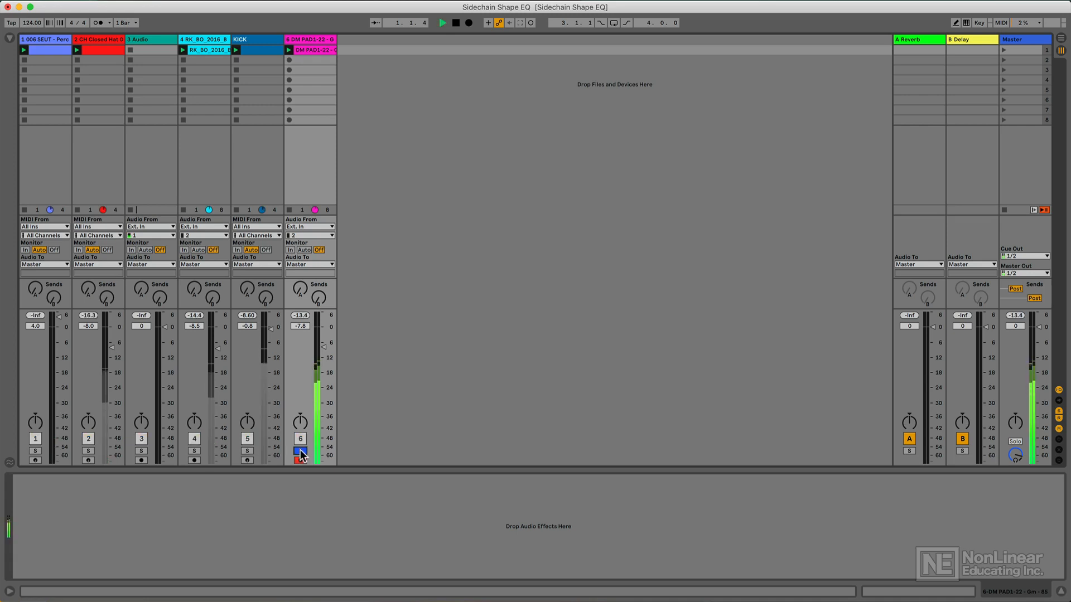
left_click(300, 450)
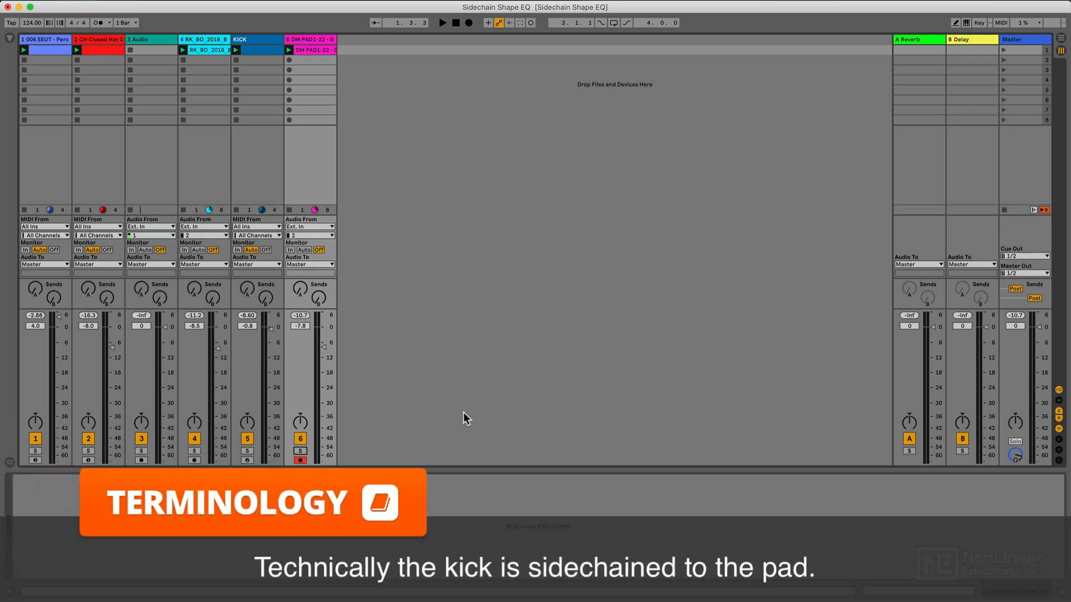
Load the Compressor effect from the browser onto the DM PAD track and hide the browser.
left_click(9, 38)
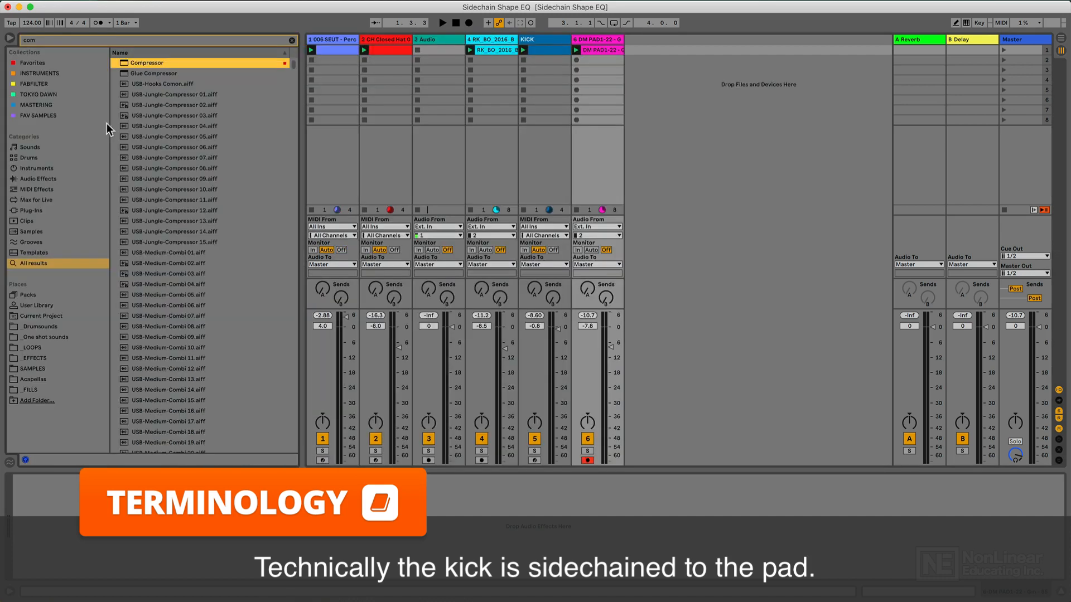
left_click_drag(581, 154, 595, 153)
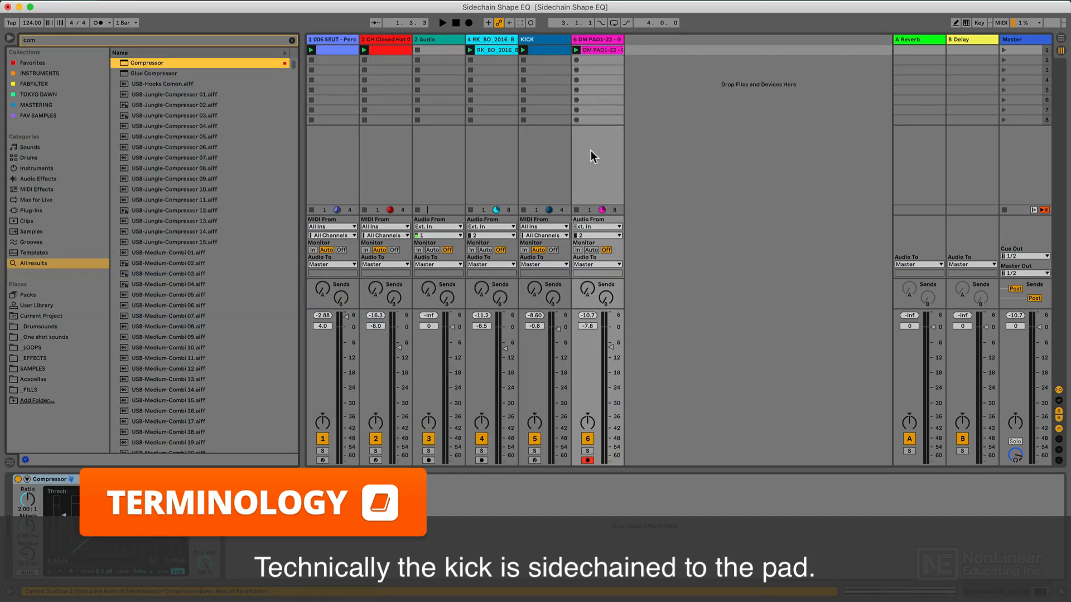
key("super+alt+b")
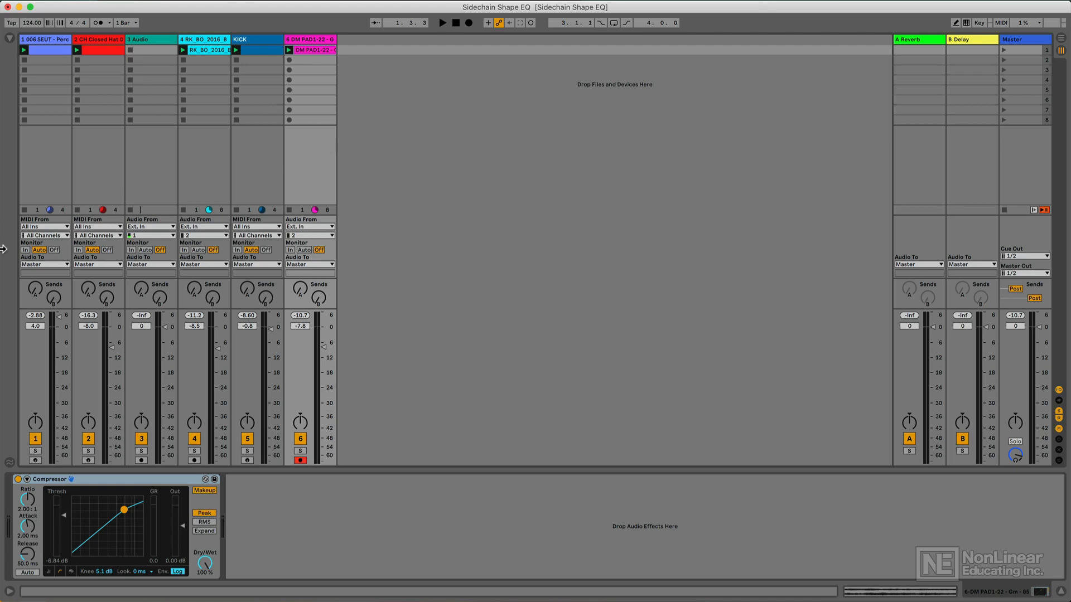
Enable the sidechain on the pad's Compressor with KICK as the audio source, tapped Post FX.
left_click(27, 481)
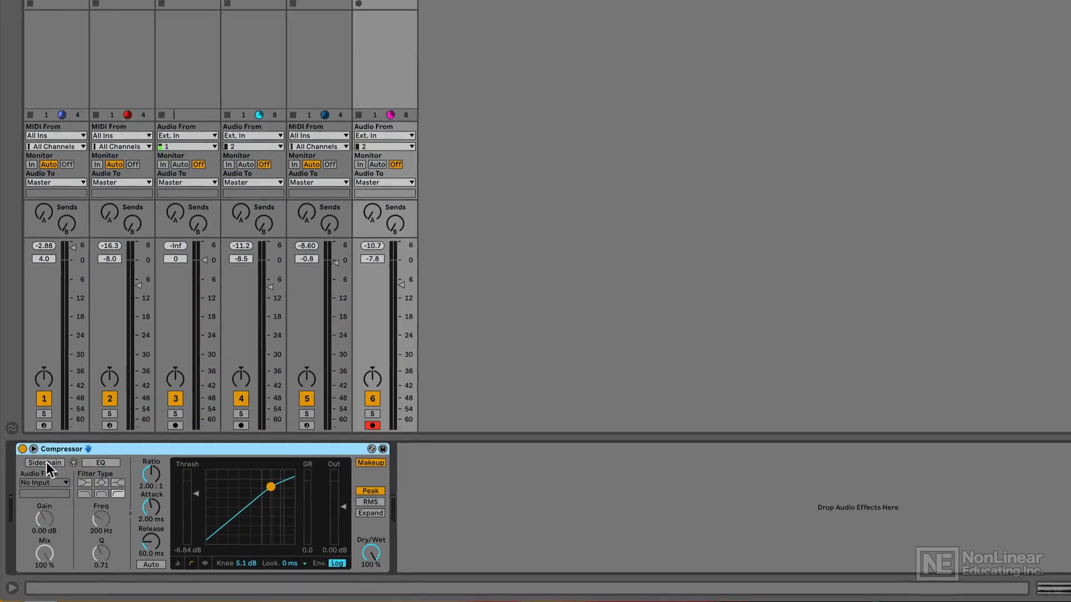
left_click(46, 463)
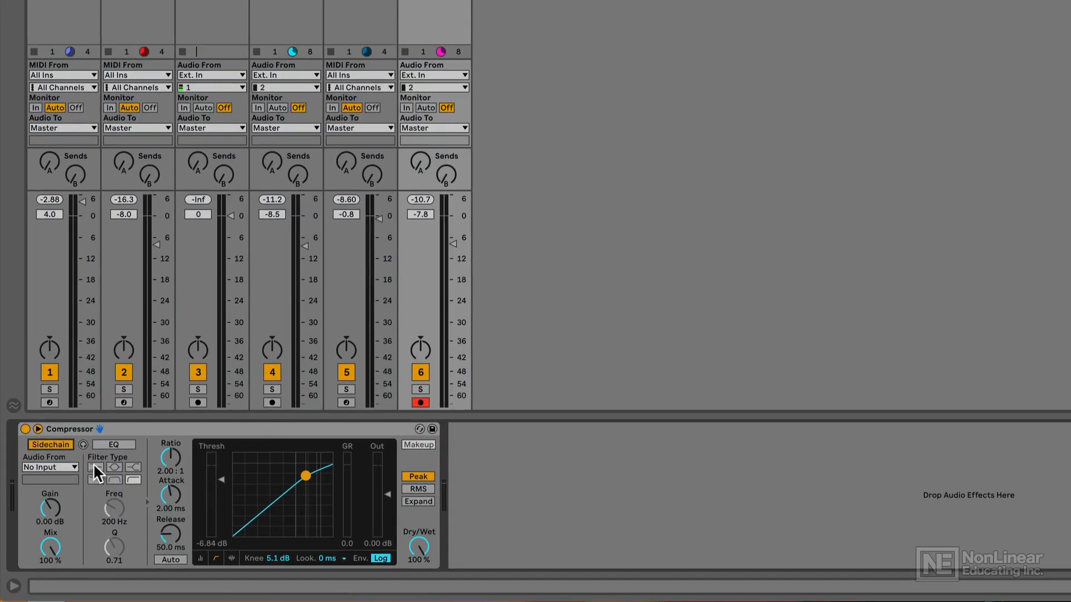
left_click(60, 468)
left_click(58, 524)
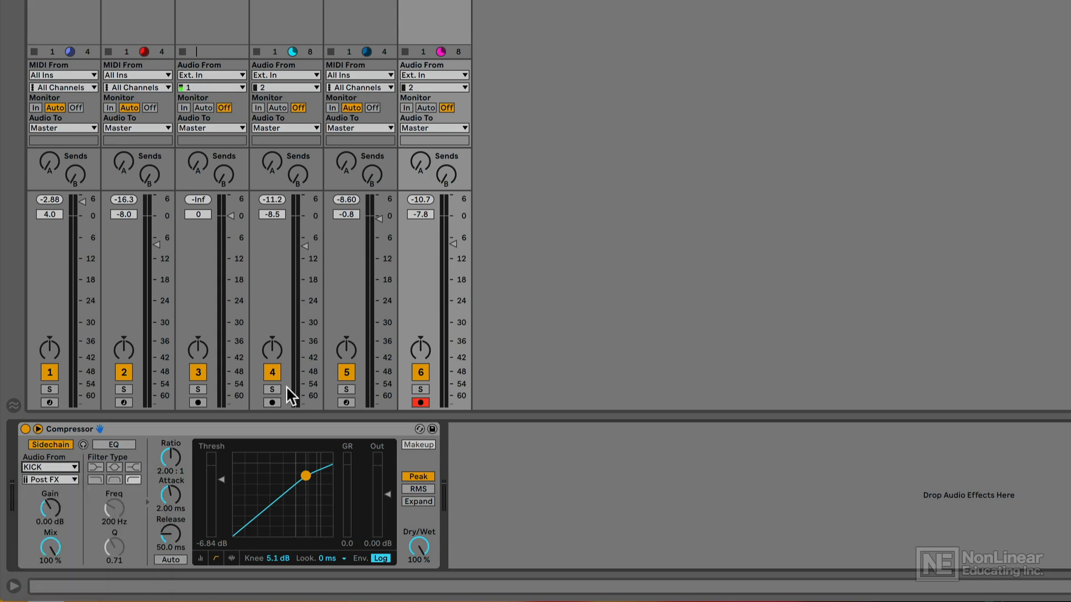
left_click(360, 42)
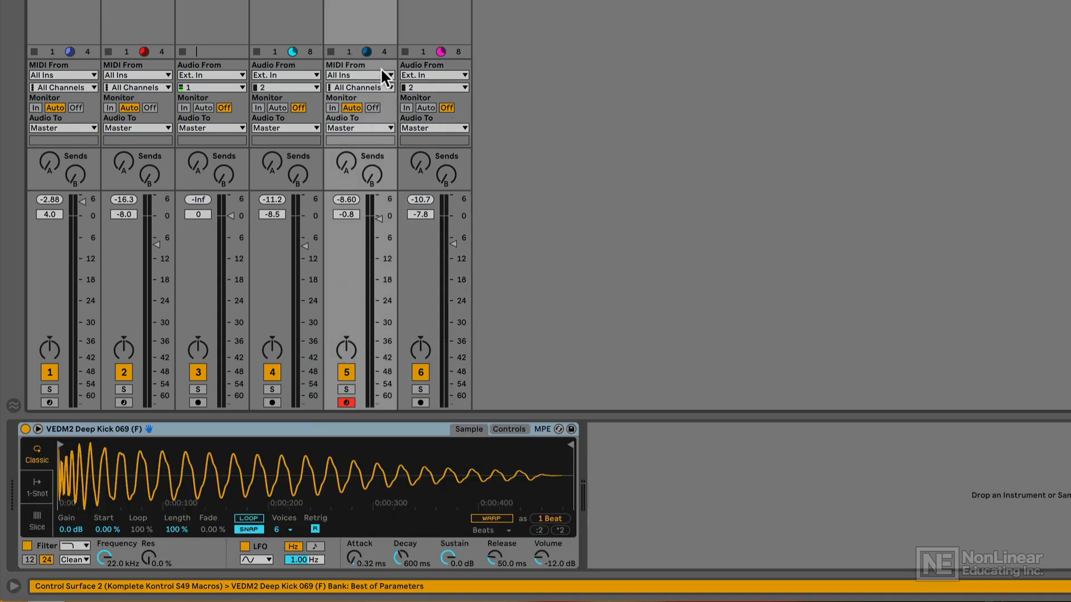
left_click(448, 30)
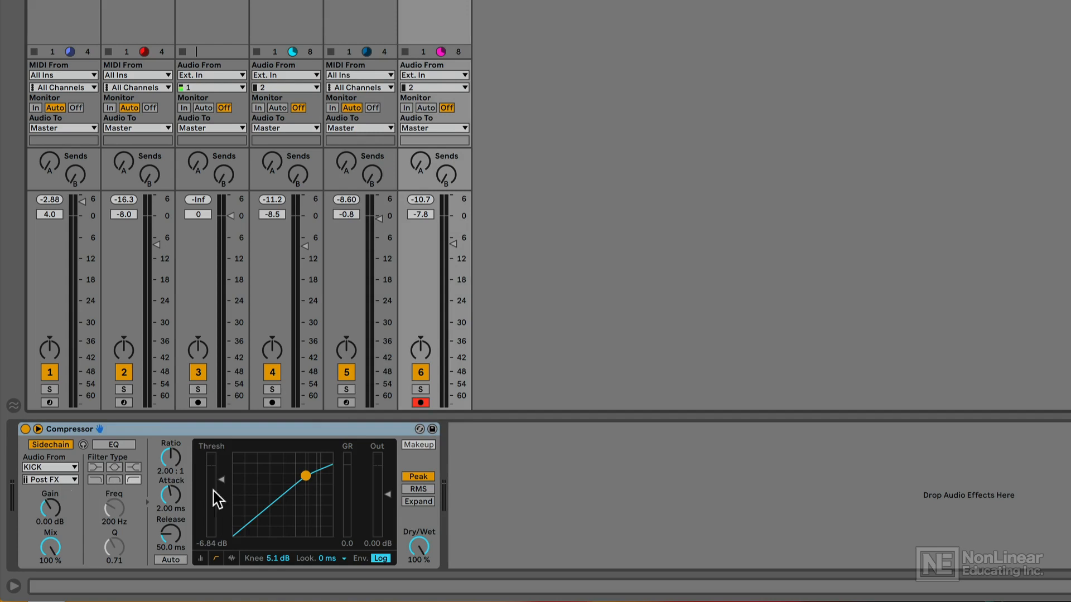
During playback, lower the Compressor's threshold to -23.2 dB and raise its ratio to 2.80 : 1.
key("space")
left_click_drag(222, 490, 221, 510)
left_click_drag(172, 457, 171, 448)
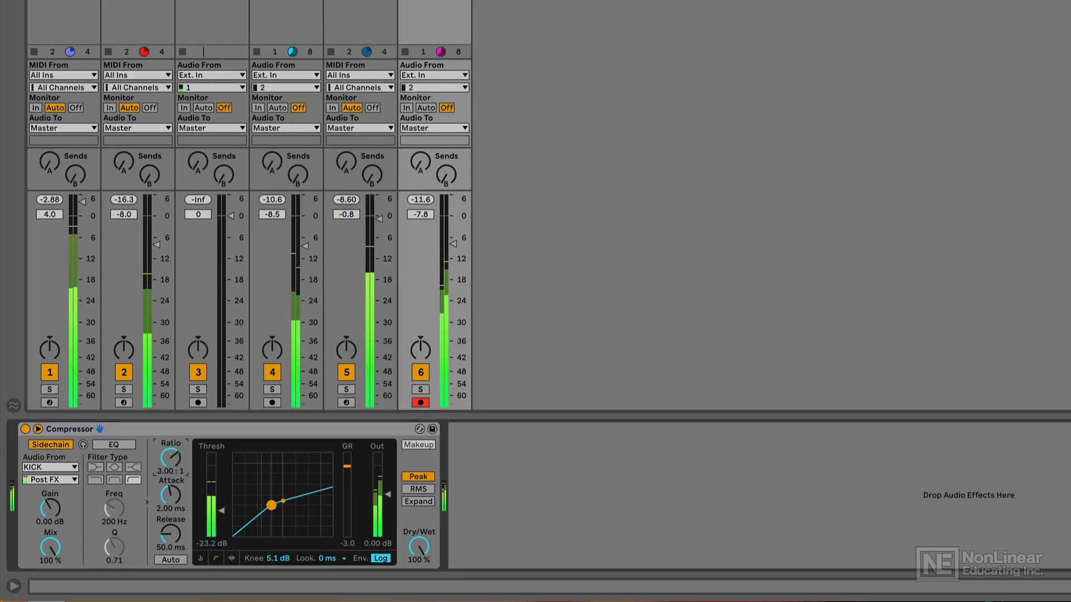
Solo the KICK and DM PAD tracks together to hear the kick ducking the pad.
left_click(347, 389)
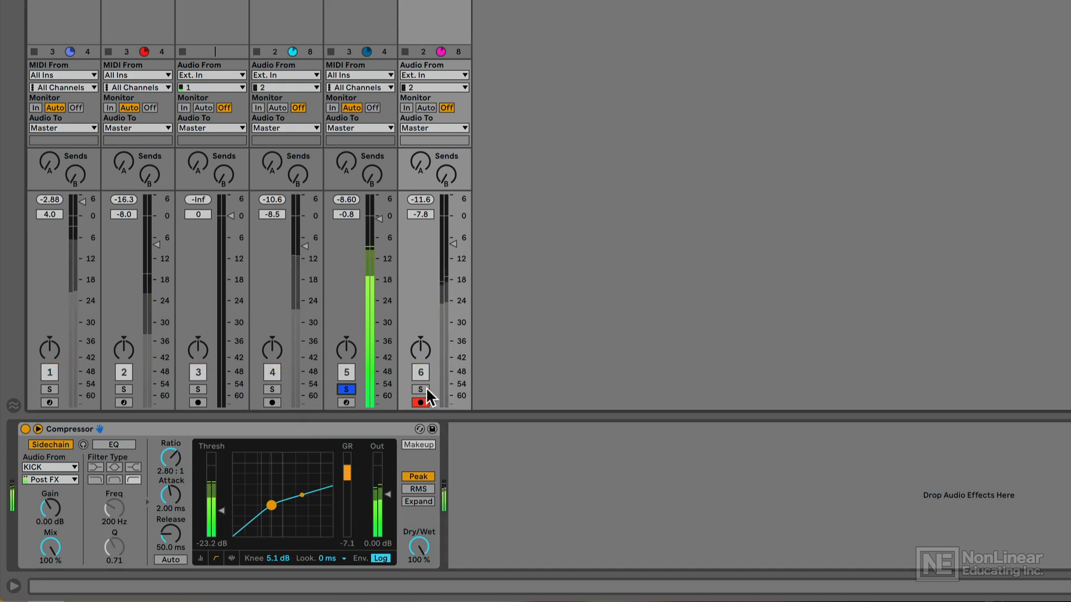
left_click(421, 389, "ctrl")
mouse_move(221, 511)
left_mouse_down()
mouse_move(220, 522)
mouse_move(221, 510)
left_mouse_up()
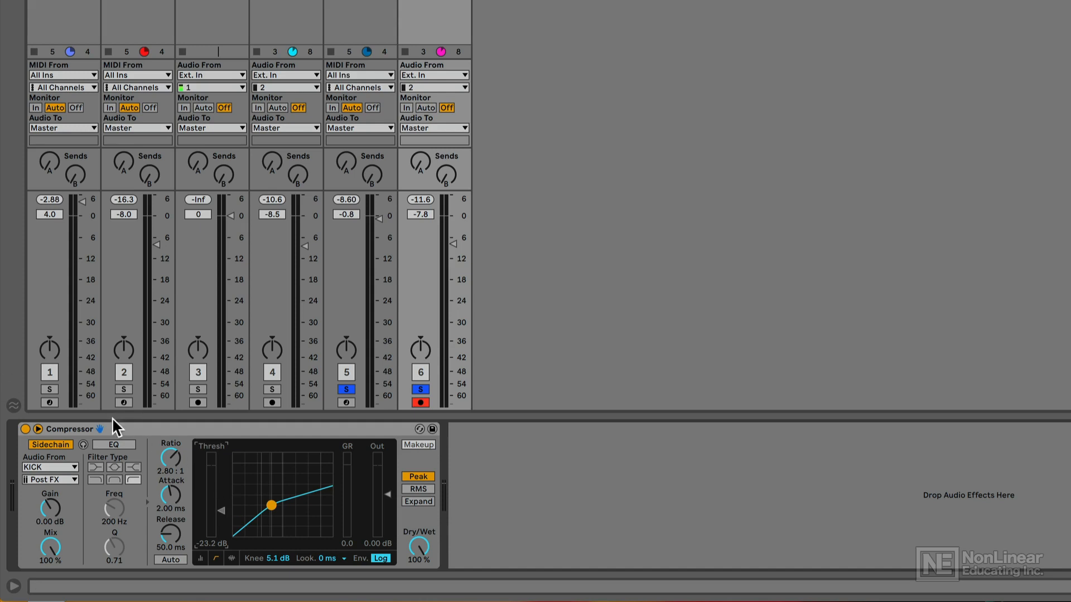
Keep only the pad track soloed and compare it with the kick trigger signal, leaving sidechain listen on.
left_click(125, 428)
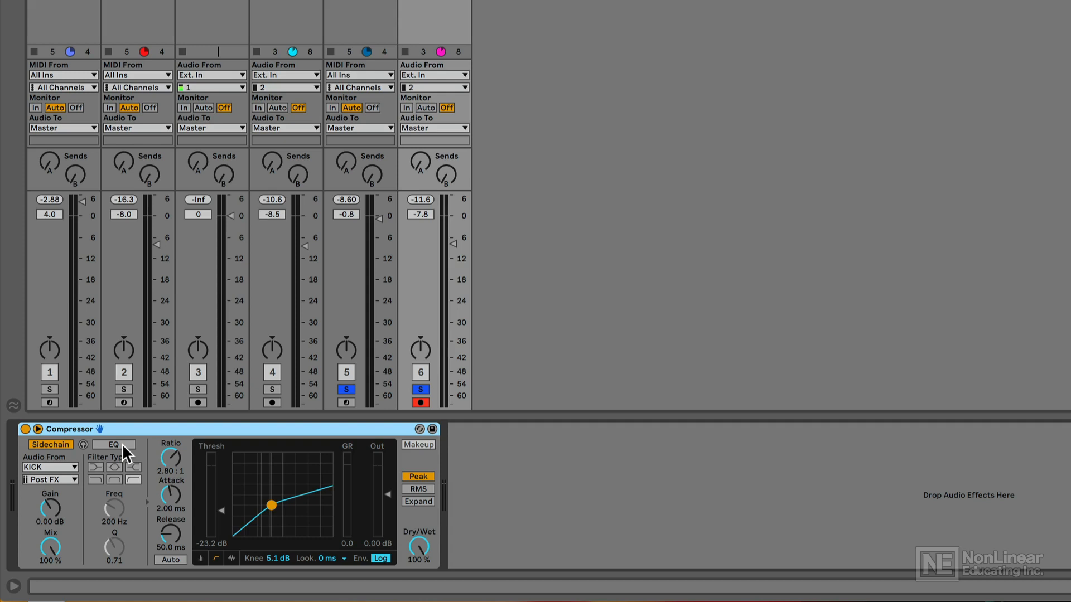
left_click(349, 29)
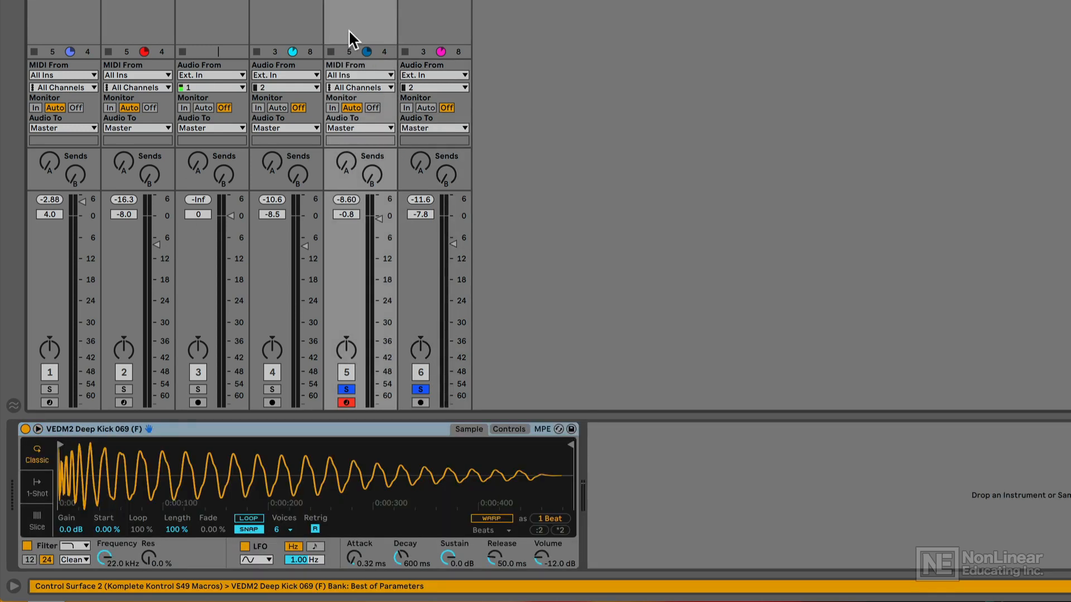
left_click(427, 16)
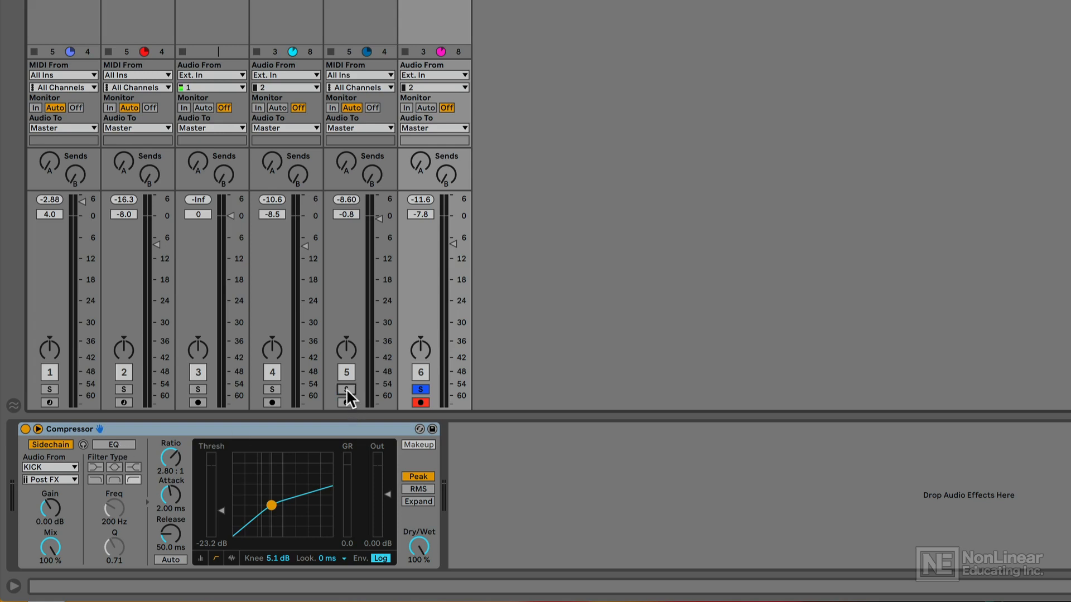
left_click(84, 445)
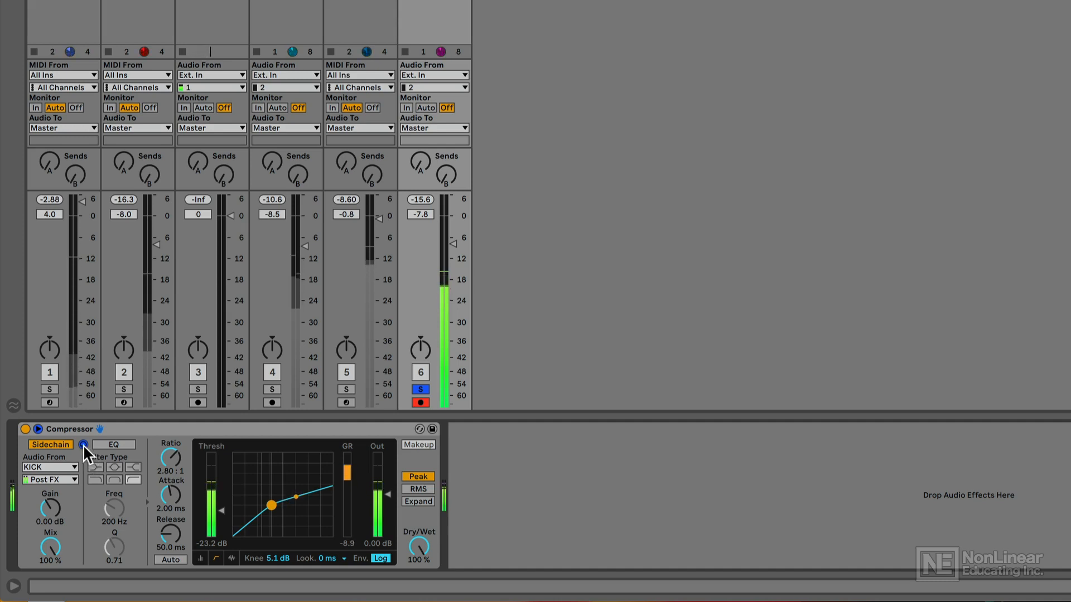
left_click(83, 445)
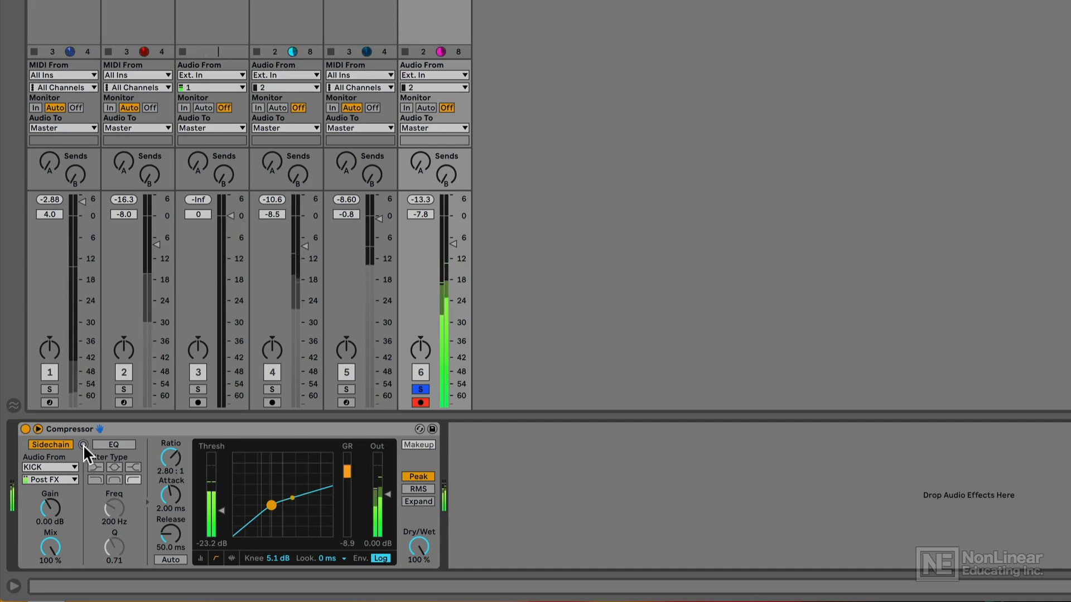
left_click(83, 445)
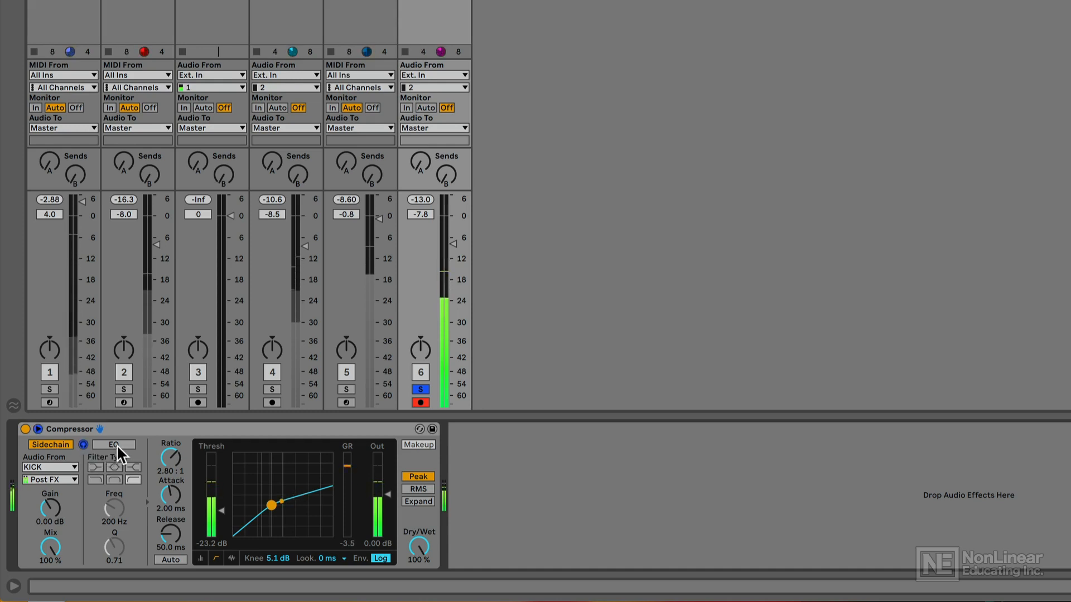
Enable the sidechain EQ with the high-pass filter and set its Q to 0.25 and frequency to 475 Hz.
left_click(113, 445)
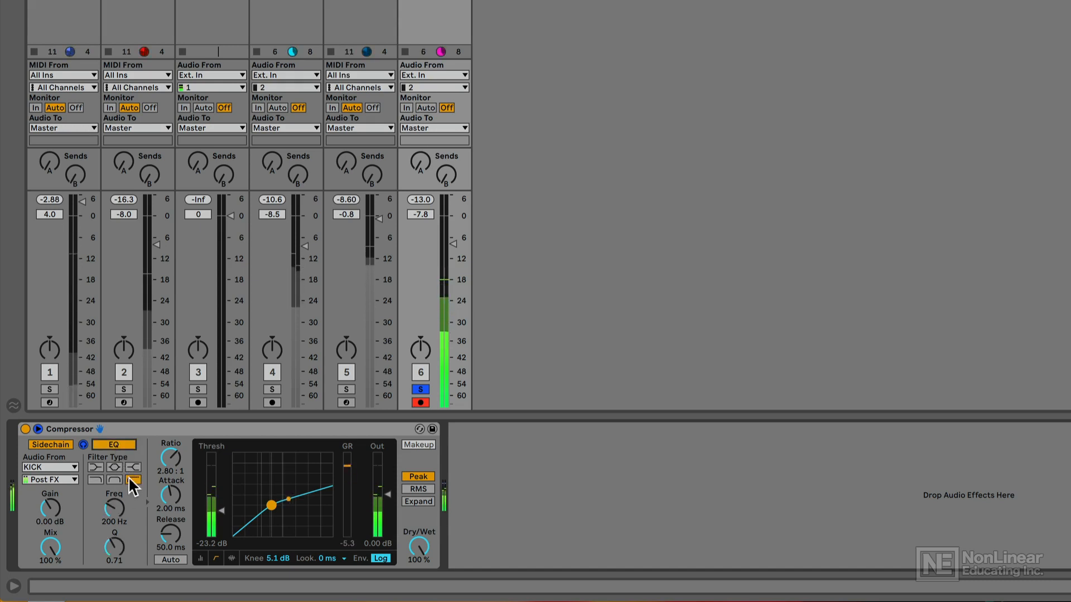
mouse_move(120, 500)
left_mouse_down()
mouse_move(120, 538)
mouse_move(120, 446)
mouse_move(121, 498)
left_mouse_up()
left_click_drag(114, 546, 115, 571)
left_click_drag(115, 508, 115, 495)
Set the Compressor's ratio to 5.48 : 1 and threshold to -42.8 dB, with sidechain listen switched off.
left_click_drag(170, 462, 169, 438)
left_click_drag(220, 514, 223, 525)
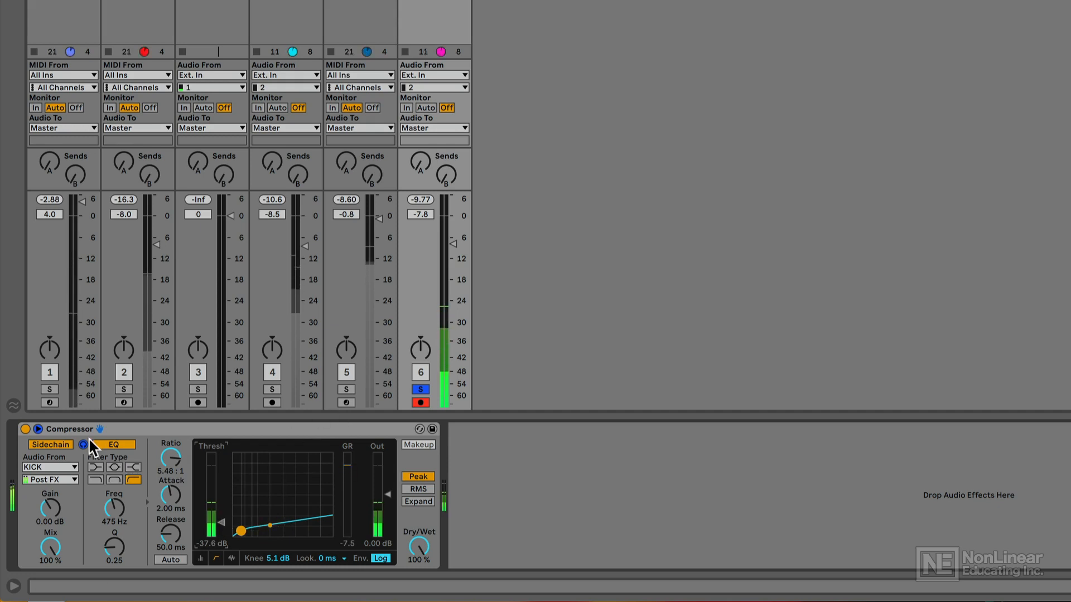
left_click(83, 445)
left_click_drag(220, 522, 220, 525)
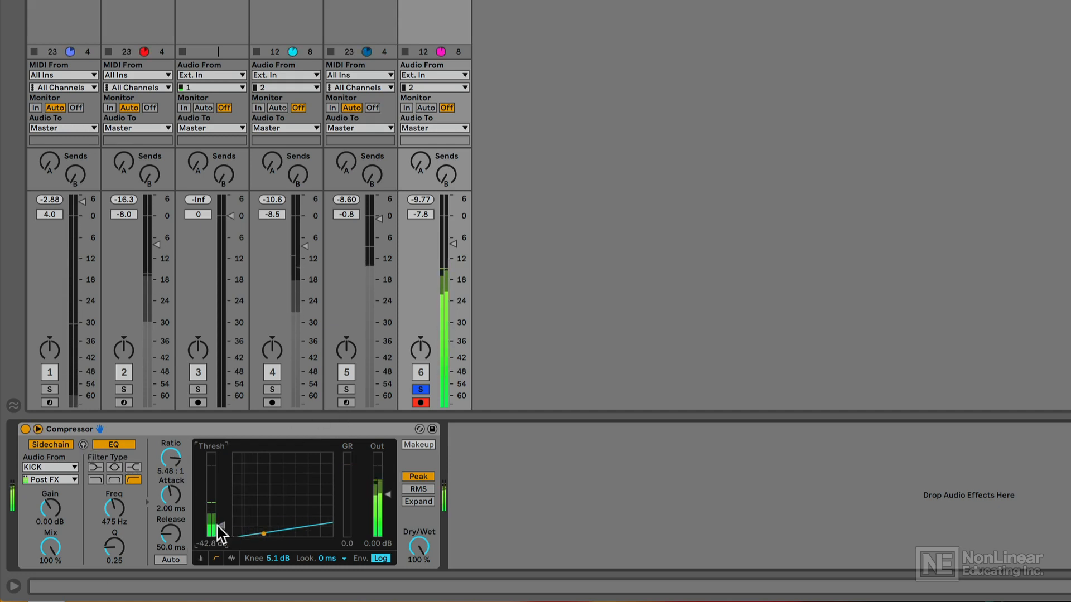
left_click(172, 463)
left_click(172, 494)
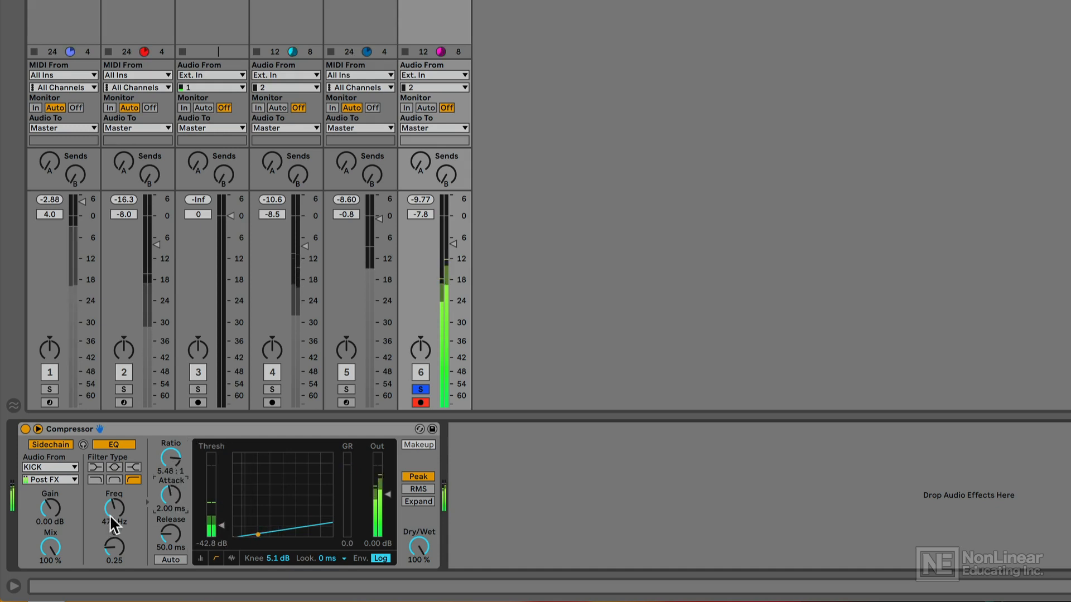
Bypass and re-enable the sidechain EQ to compare the pad's ducking with and without the filter.
left_click(118, 446)
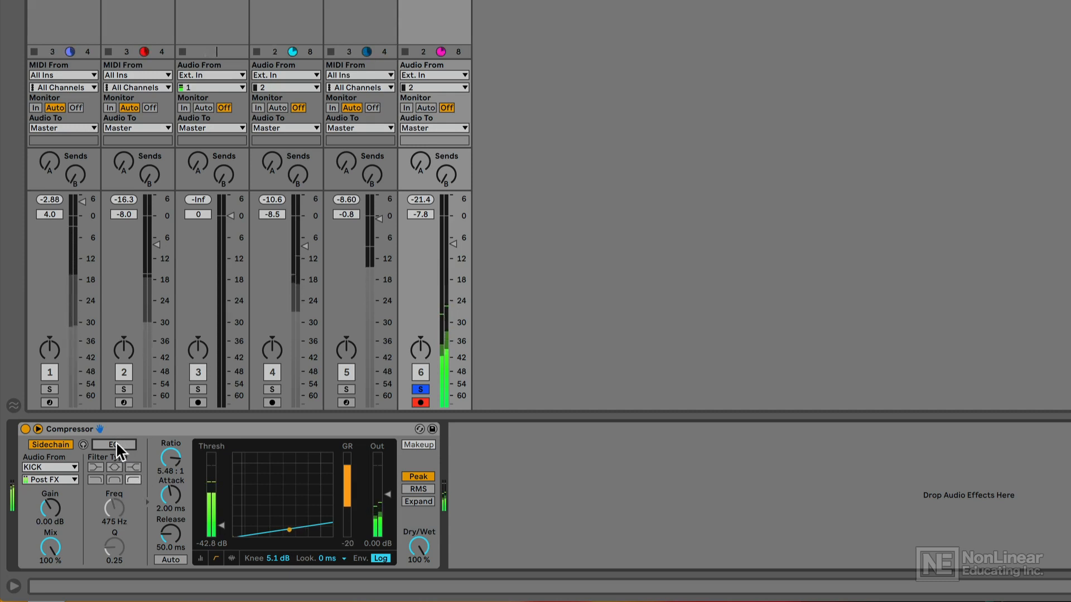
left_click(116, 441)
left_click(174, 470)
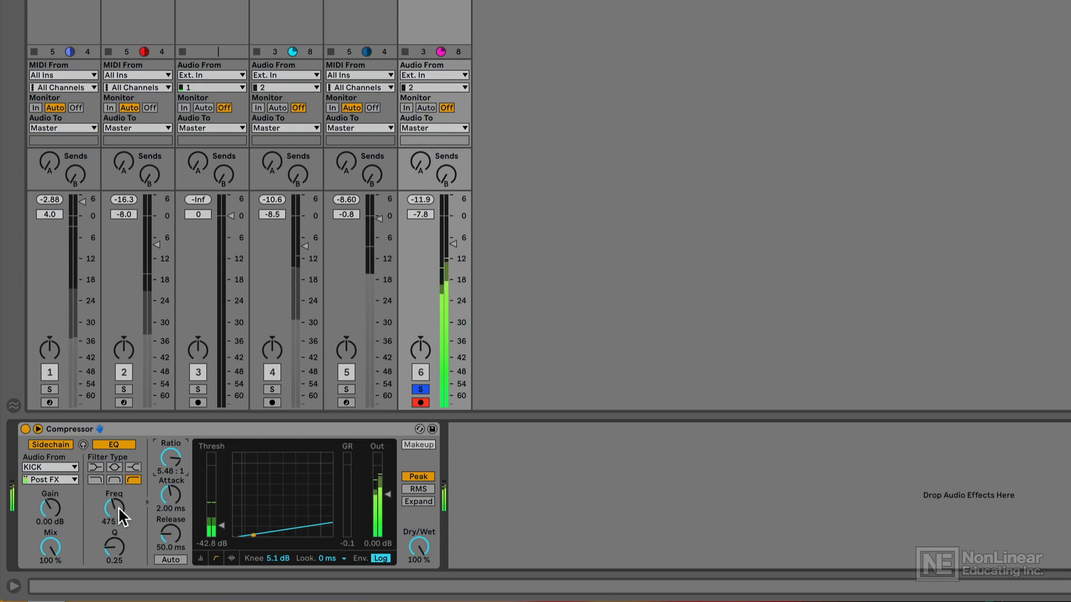
Lower the sidechain EQ frequency to 205 Hz and check the filtered kick trigger with sidechain listen.
left_click_drag(115, 508, 115, 535)
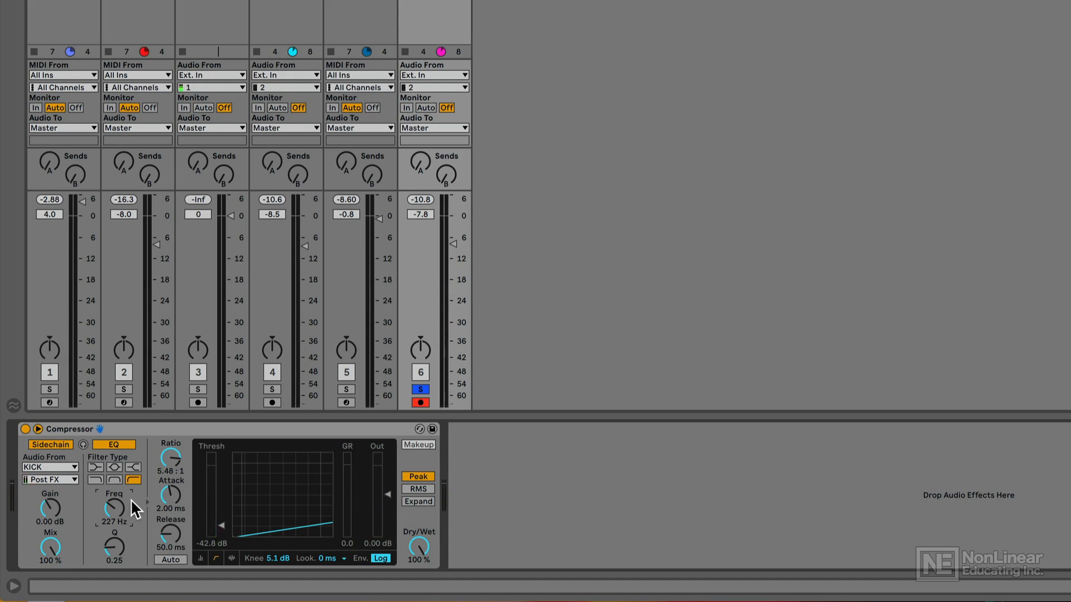
left_click_drag(113, 507, 114, 510)
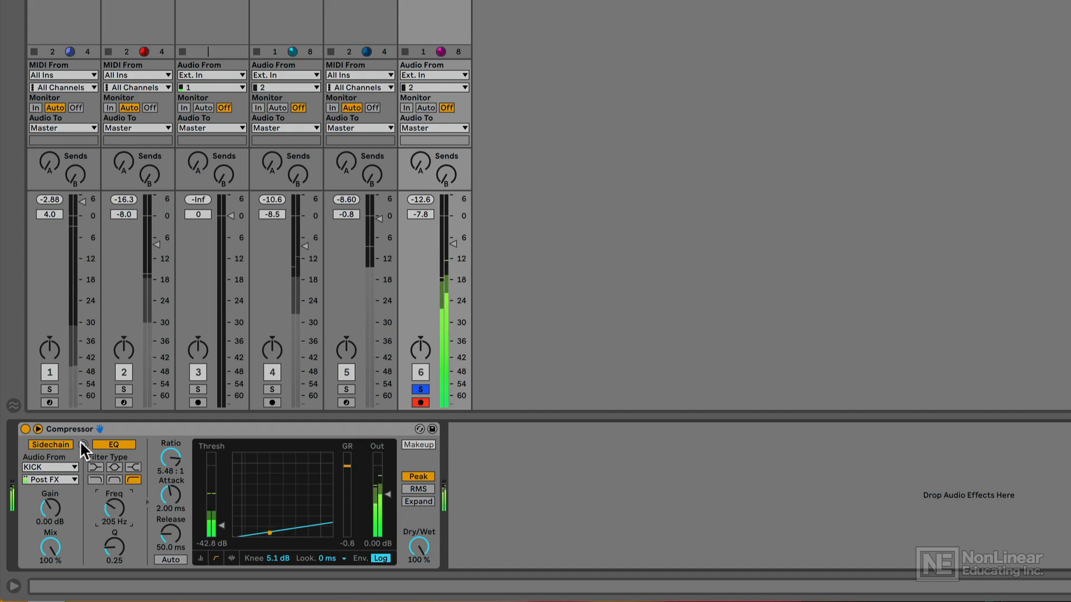
left_click(83, 444)
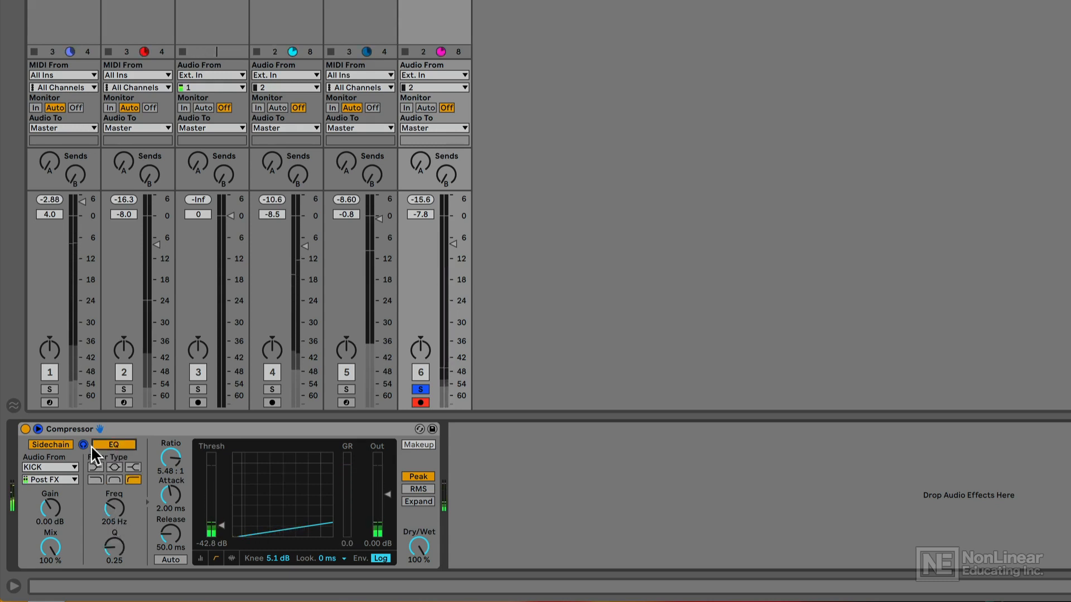
left_click(84, 444)
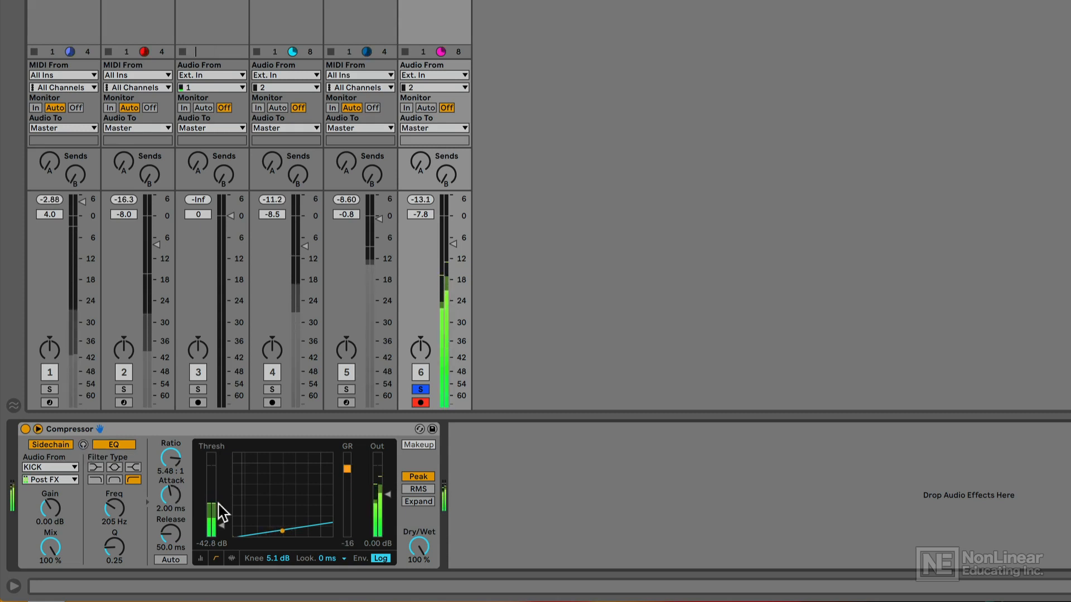
Take the pad track out of solo and raise its volume to -6.7 dB in the full mix.
left_click(422, 389)
left_click_drag(453, 244, 453, 236)
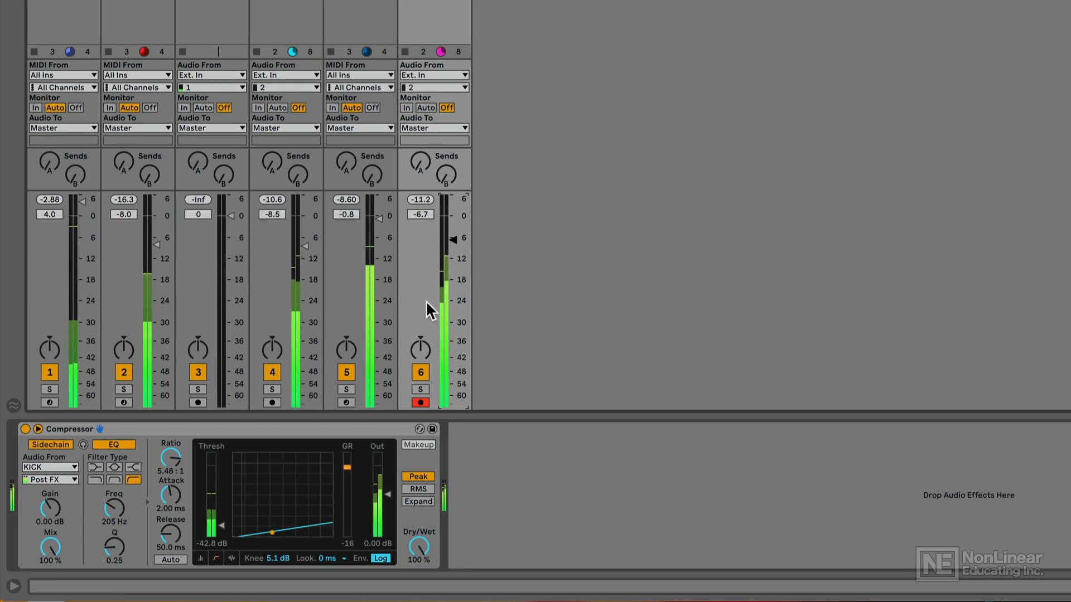